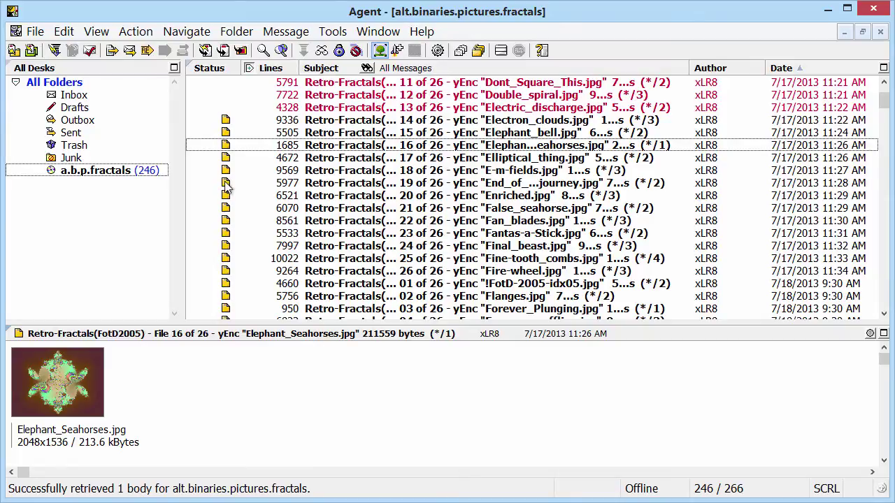
Examine the schemes available as the basis for the alt.binaries.pictures.fractals folder's properties, then cancel the properties.
{"action": "left_click", "coordinate": [236, 31]}
{"action": "left_click", "coordinate": [239, 51]}
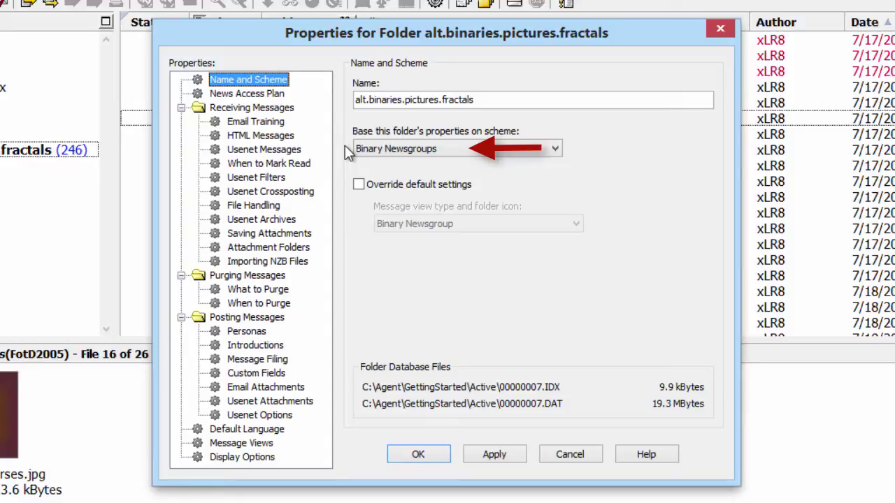
{"action": "left_click", "coordinate": [378, 149]}
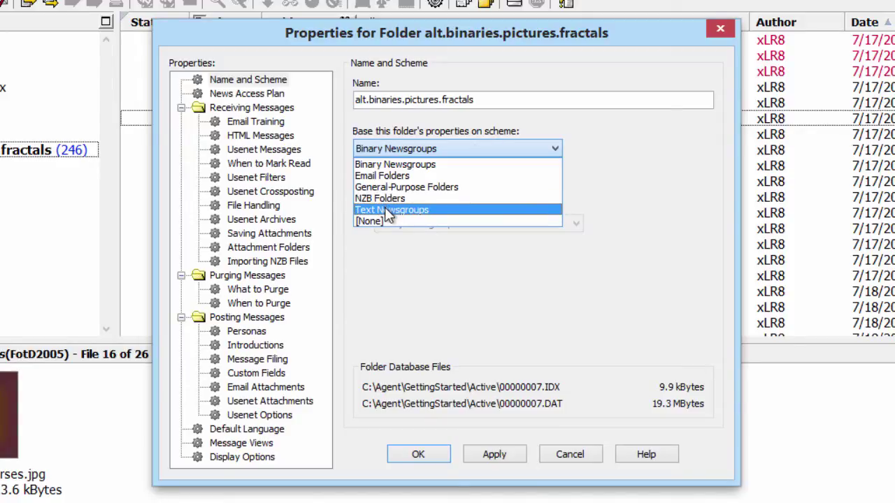
{"action": "left_click", "coordinate": [370, 310]}
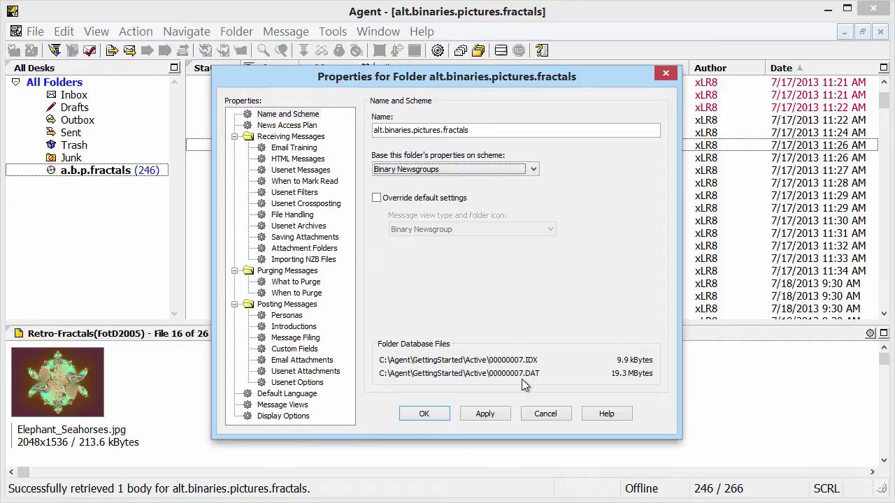
{"action": "left_click", "coordinate": [537, 415]}
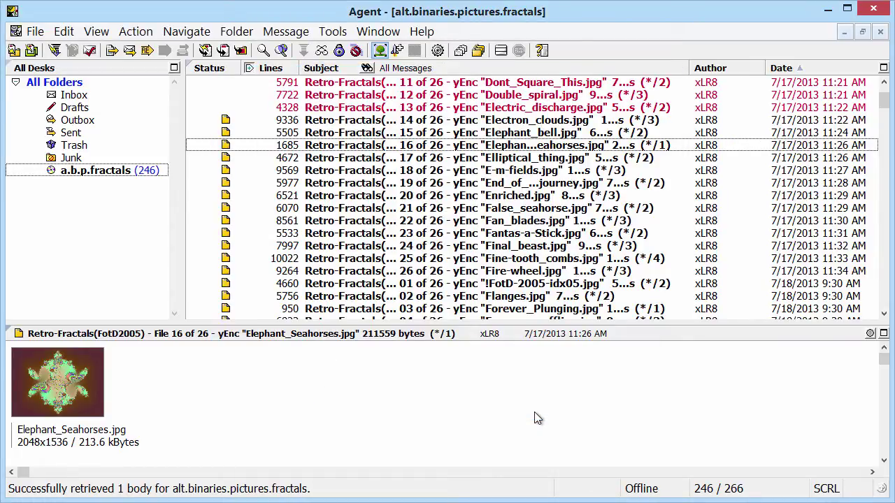
Expand the message list to full view and save the Elephant_Seahorses.jpg message's attachment to the default folder.
{"action": "left_click", "coordinate": [283, 145]}
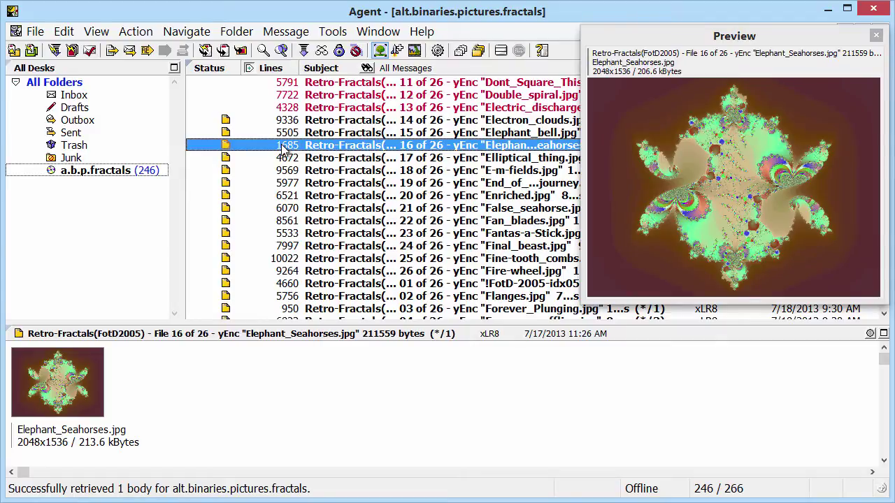
{"action": "key", "text": "z"}
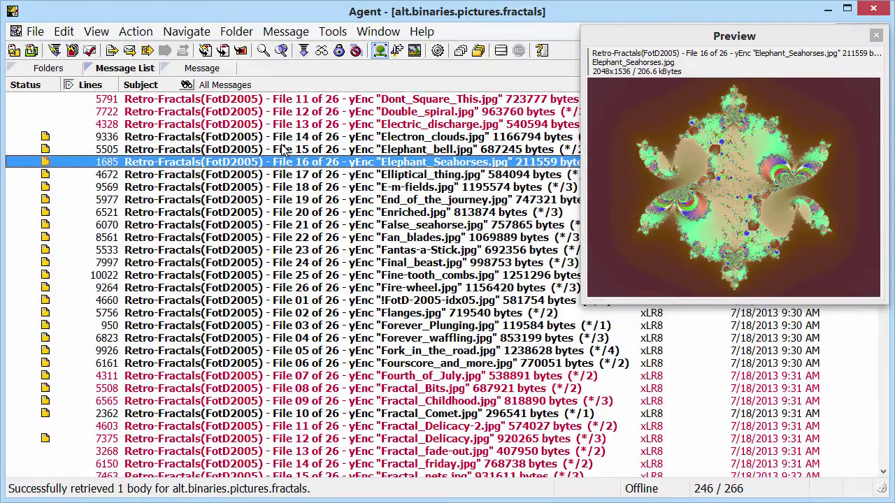
{"action": "left_click", "coordinate": [35, 32]}
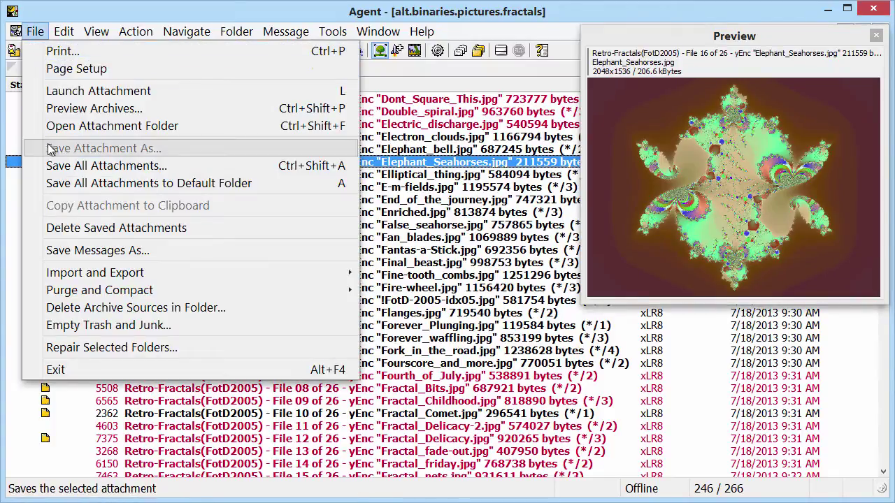
{"action": "left_click", "coordinate": [53, 184]}
Preview the following messages down to Fire-wheel.jpg, saving the Enriched.jpg and Fire-wheel.jpg attachments to the default folder.
{"action": "key", "text": "Down"}
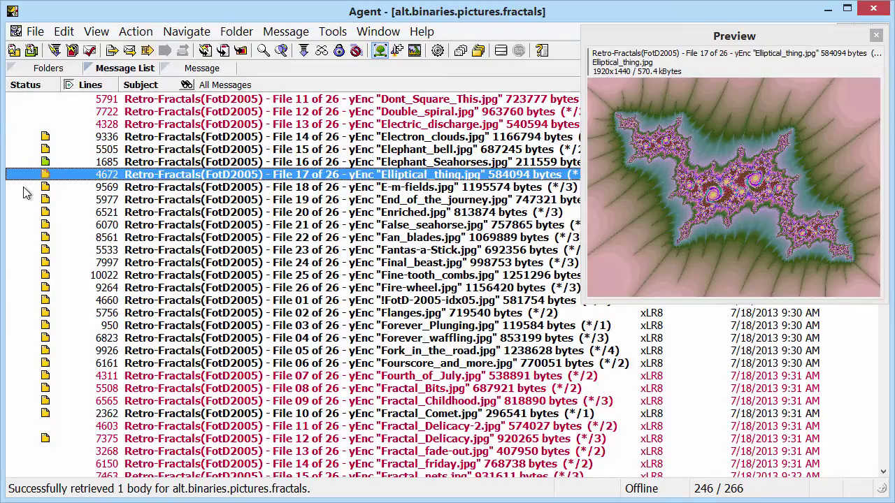
{"action": "key", "text": "Down"}
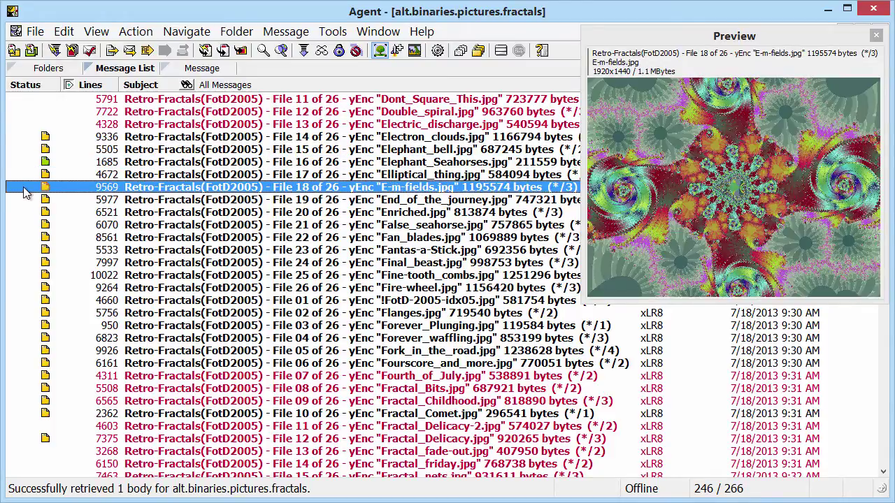
{"action": "key", "text": "Down"}
{"action": "key", "text": "Down"}
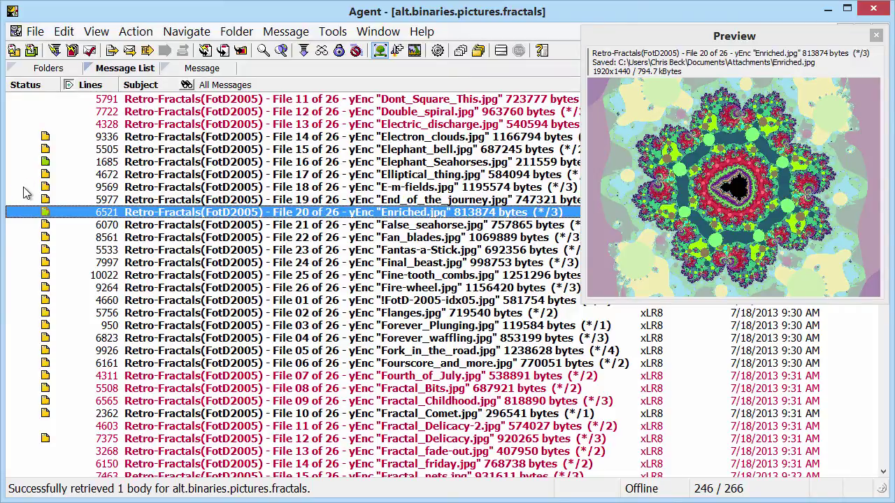
{"action": "key", "text": "Down"}
{"action": "key", "text": "Down"}
{"action": "key", "text": "Down"}
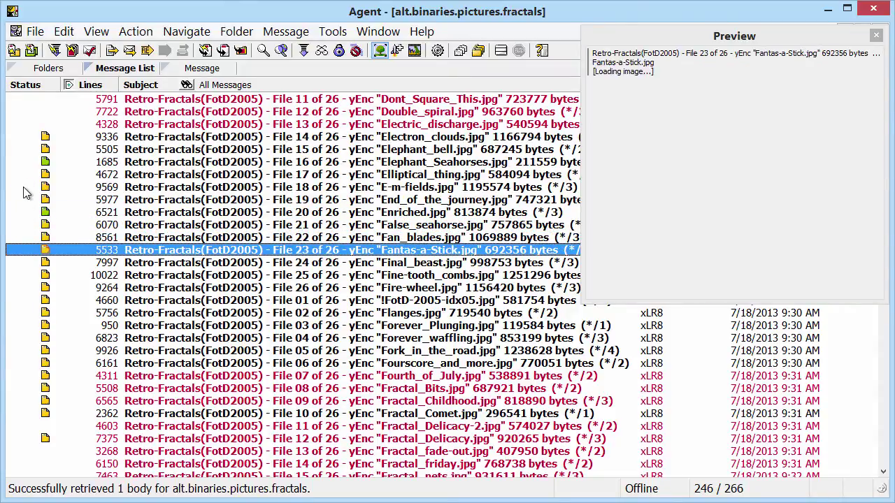
{"action": "key", "text": "Down"}
{"action": "key", "text": "Down"}
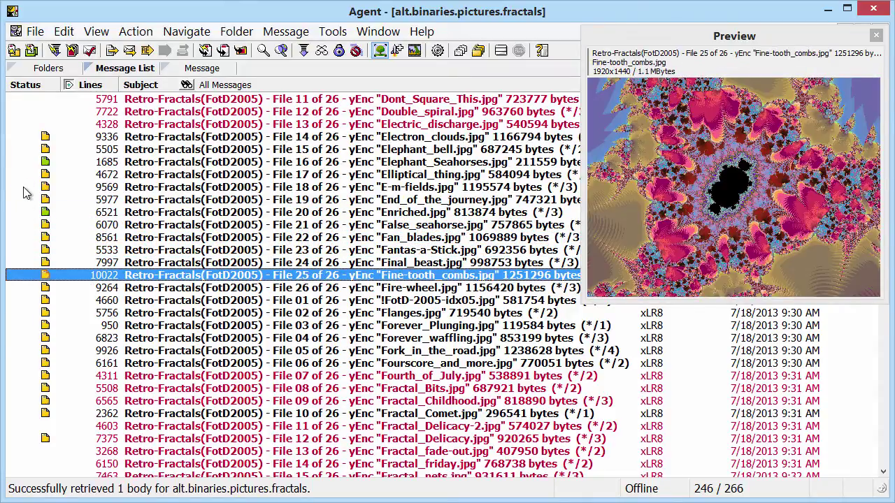
{"action": "key", "text": "Down"}
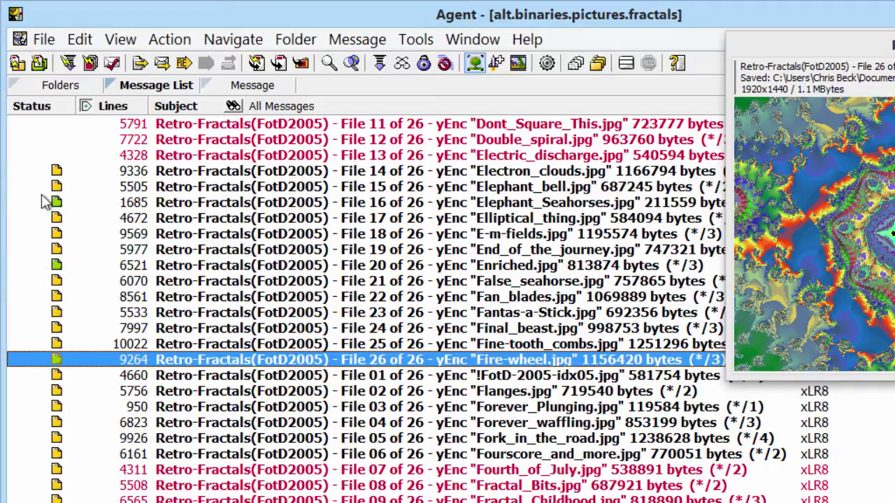
Open the fractals newsgroup's attachment folder, go up to Attachments and open the alt.binaries.pictures.movie-posters folder.
{"action": "left_click", "coordinate": [43, 39]}
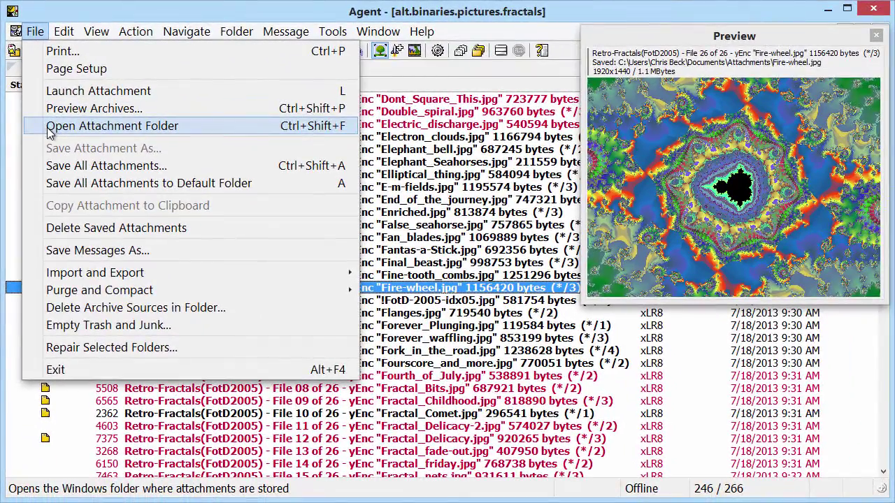
{"action": "left_click", "coordinate": [49, 127]}
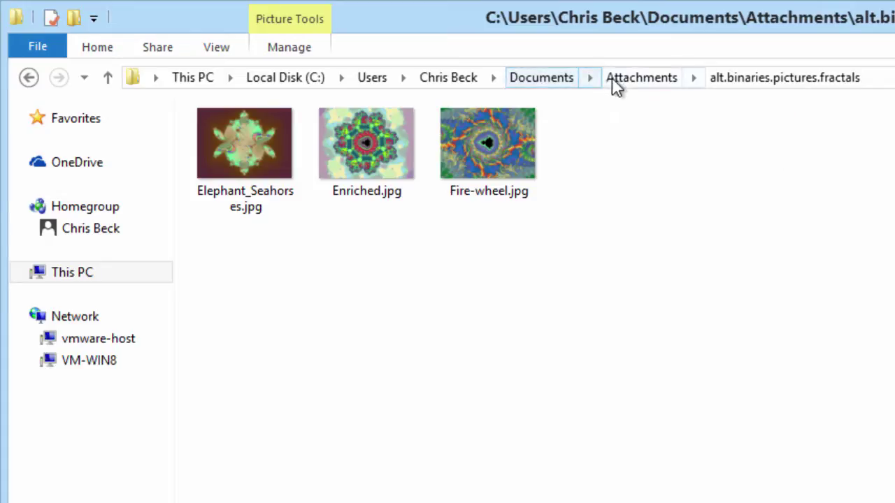
{"action": "left_click", "coordinate": [629, 83]}
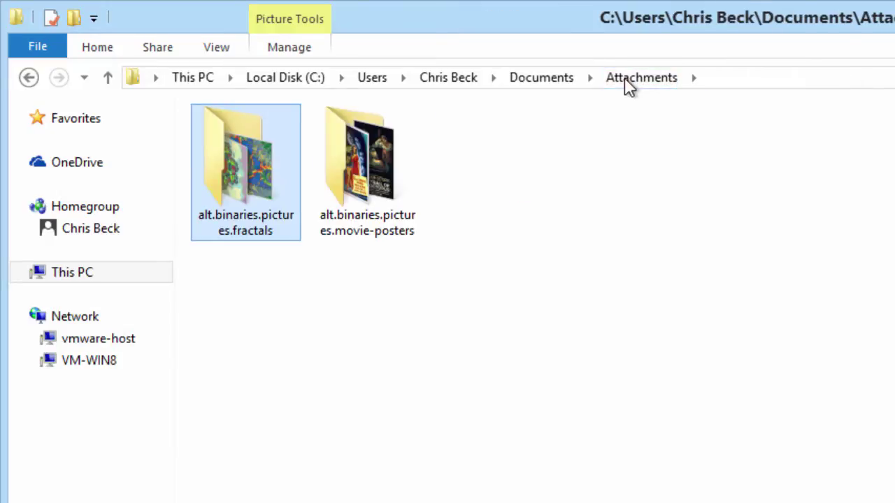
{"action": "double_click", "coordinate": [373, 189]}
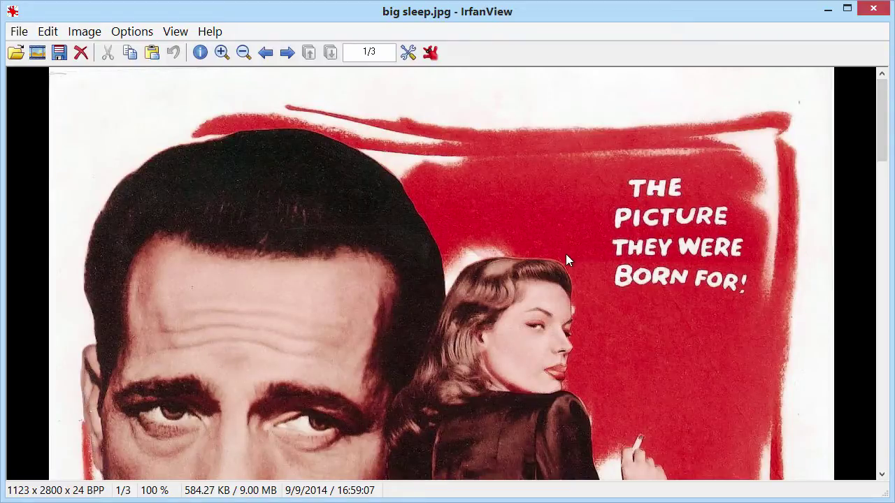
View the saved movie posters in IrfanView from big sleep.jpg onward, zooming blonde alibi-1.jpg out to 32%.
{"action": "scroll", "coordinate": [566, 259], "scroll_direction": "down", "scroll_amount": 3}
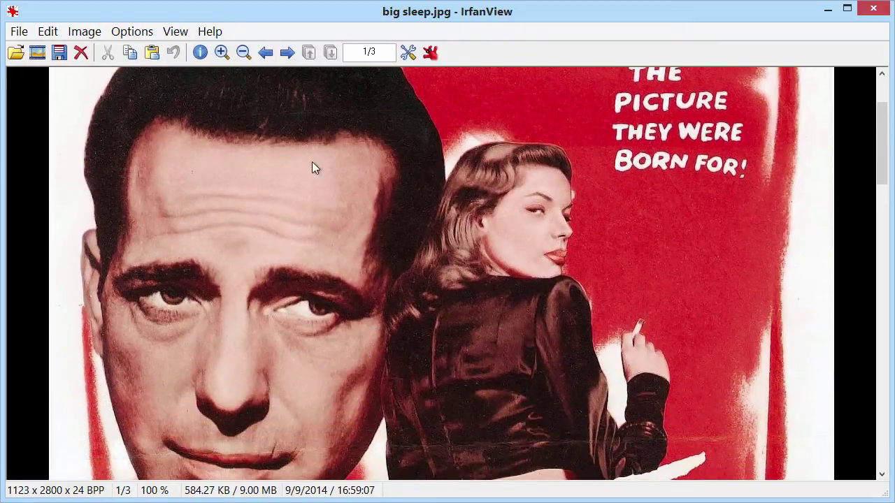
{"action": "left_click", "coordinate": [287, 54]}
{"action": "left_click", "coordinate": [243, 53]}
{"action": "left_click", "coordinate": [243, 53]}
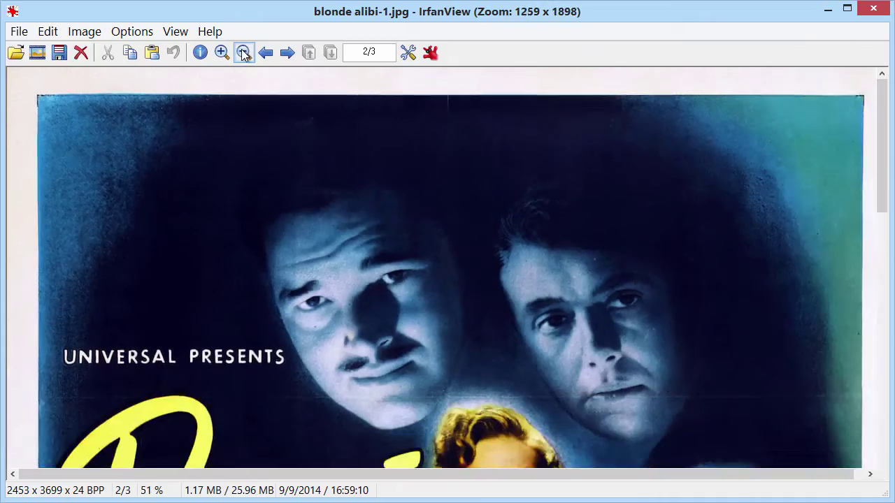
{"action": "left_click", "coordinate": [243, 53]}
{"action": "left_click", "coordinate": [243, 53]}
{"action": "left_click", "coordinate": [243, 53]}
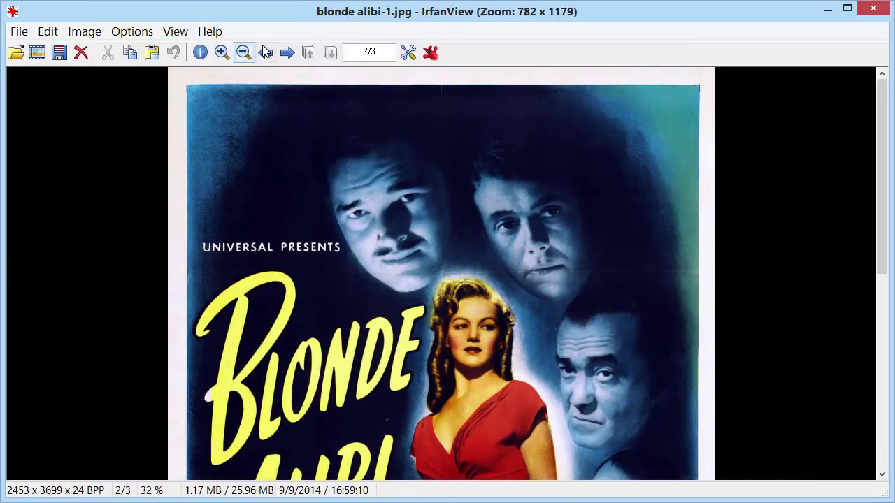
{"action": "left_click", "coordinate": [288, 53]}
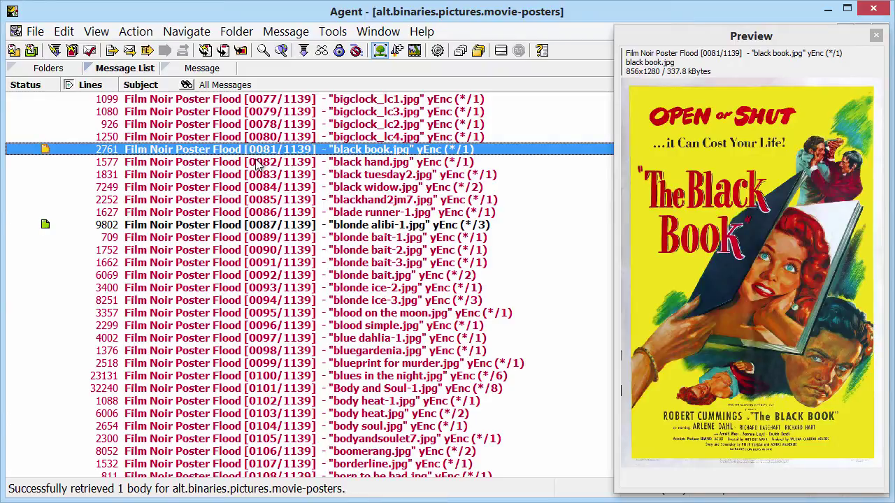
In Agent, retrieve and open the "black hand.jpg" message in the movie-posters newsgroup so its attachment is saved.
{"action": "left_click", "coordinate": [258, 164]}
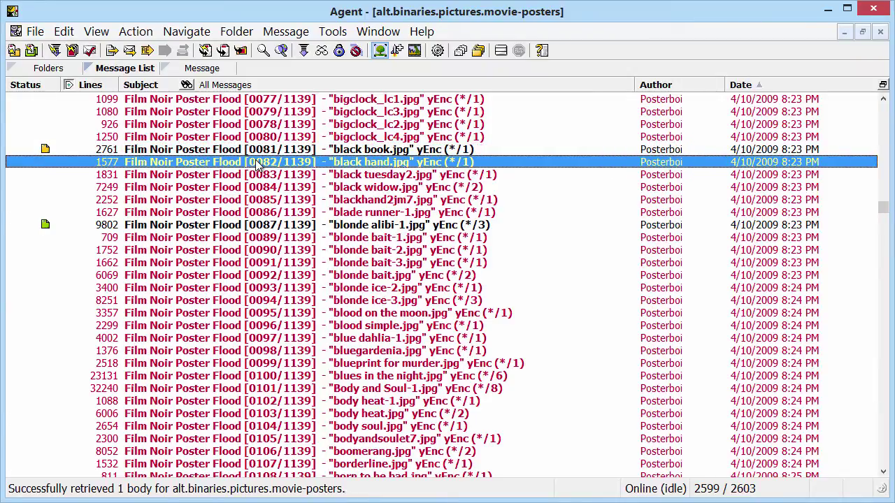
{"action": "double_click", "coordinate": [258, 163]}
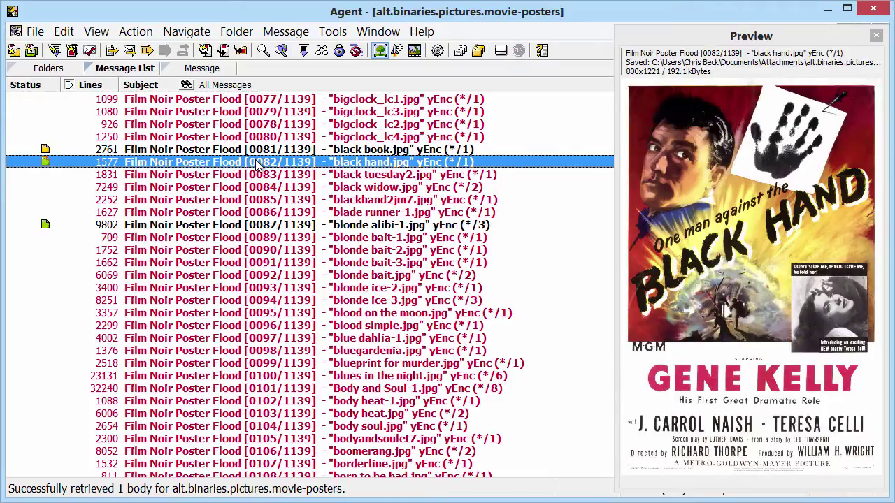
{"action": "double_click", "coordinate": [257, 163]}
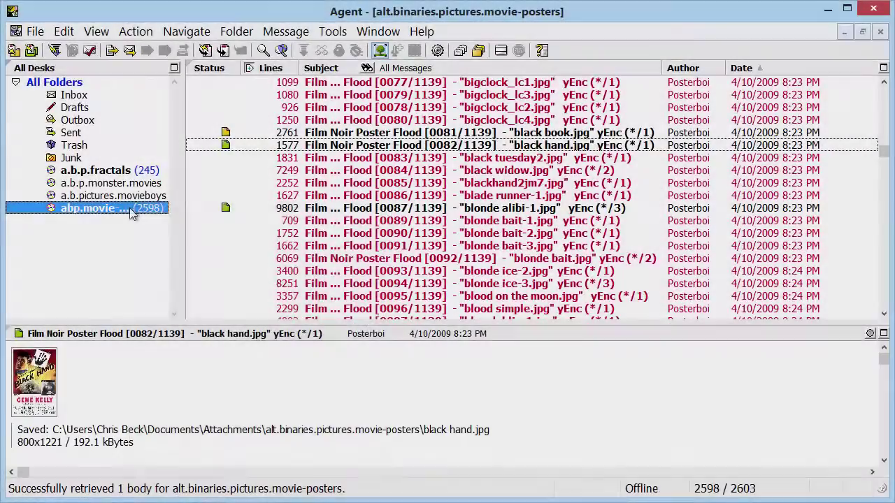
Try to delete the alt.binaries.pictures.movie-posters folder together with its Windows attachment folder.
{"action": "right_click", "coordinate": [132, 211]}
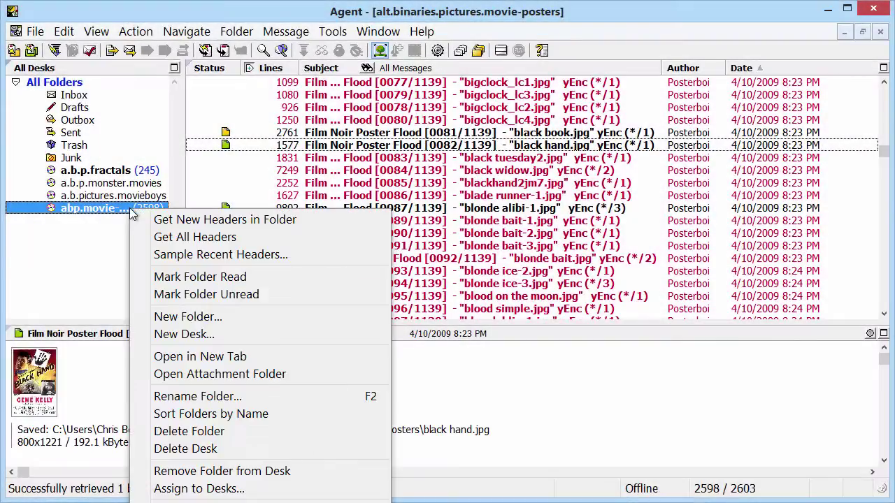
{"action": "left_click", "coordinate": [187, 431]}
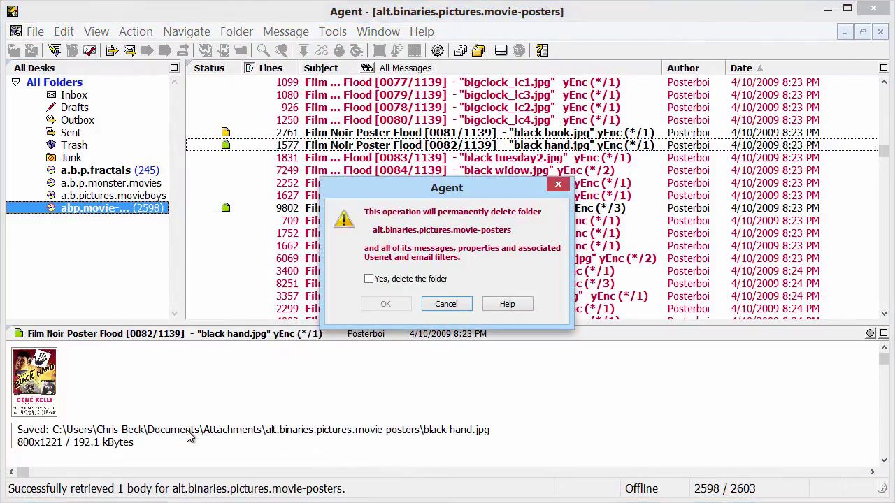
{"action": "left_click", "coordinate": [368, 279]}
{"action": "left_click", "coordinate": [386, 305]}
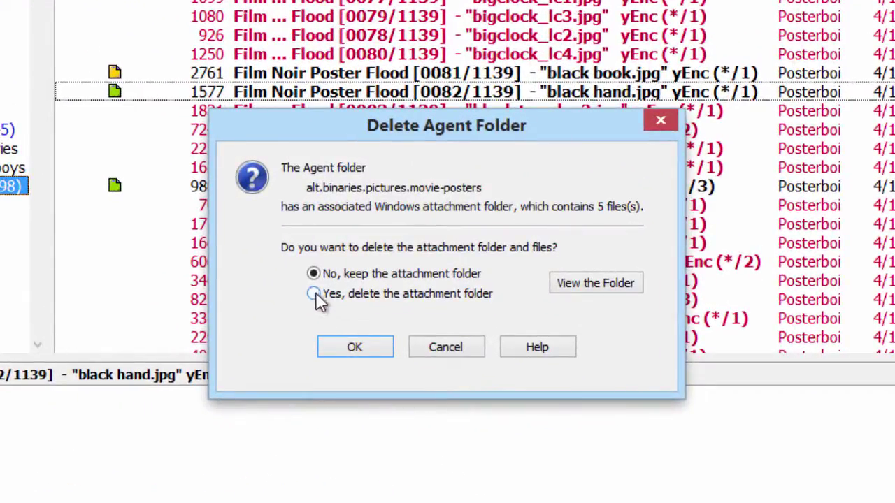
{"action": "left_click", "coordinate": [316, 295]}
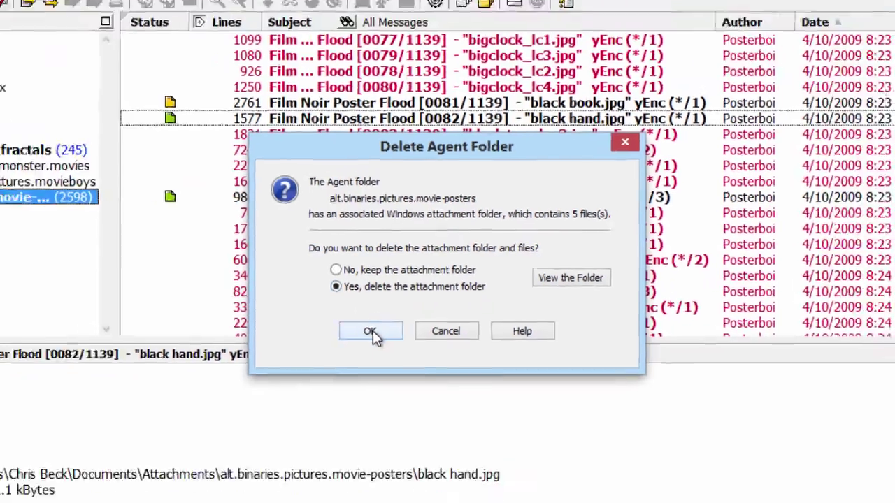
{"action": "left_click", "coordinate": [370, 332]}
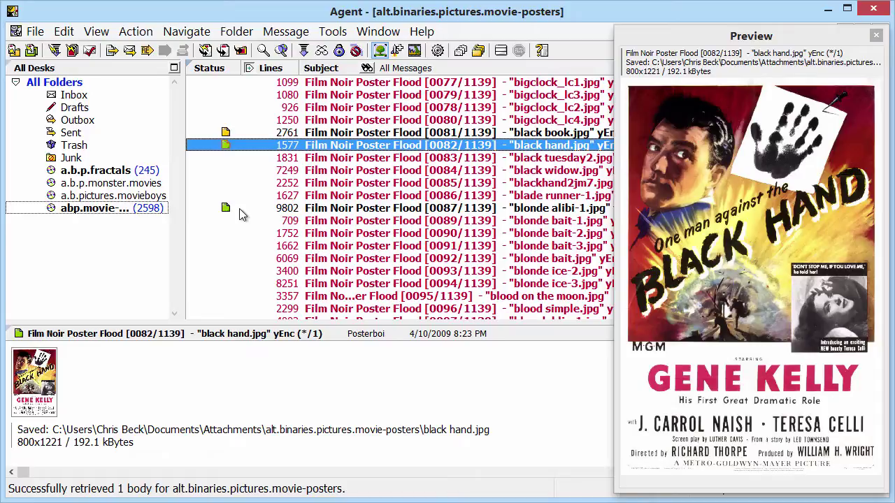
Open the movie-posters newsgroup's attachment folder and view black hand.jpg in the image viewer.
{"action": "left_click", "coordinate": [36, 33]}
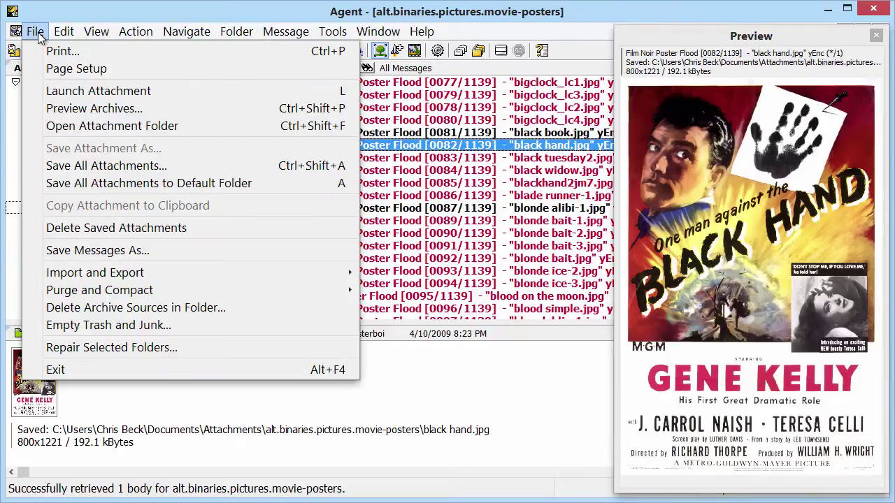
{"action": "left_click", "coordinate": [62, 132]}
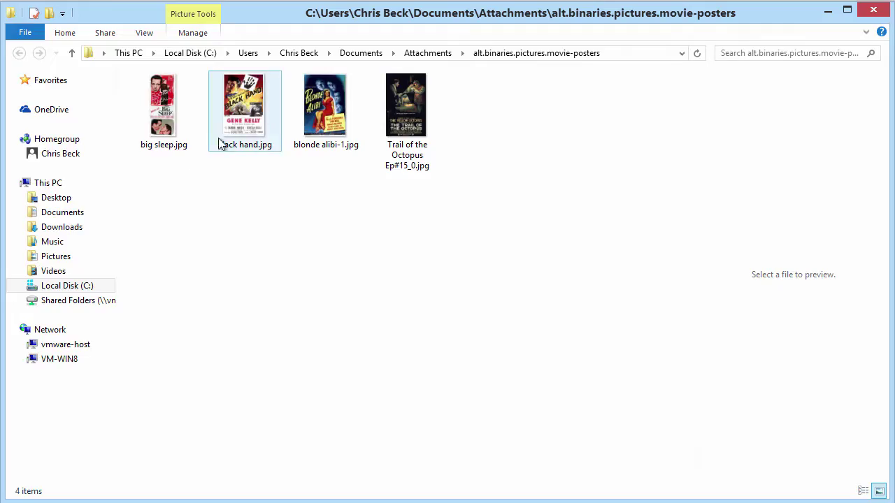
{"action": "left_click", "coordinate": [251, 124]}
{"action": "double_click", "coordinate": [250, 125]}
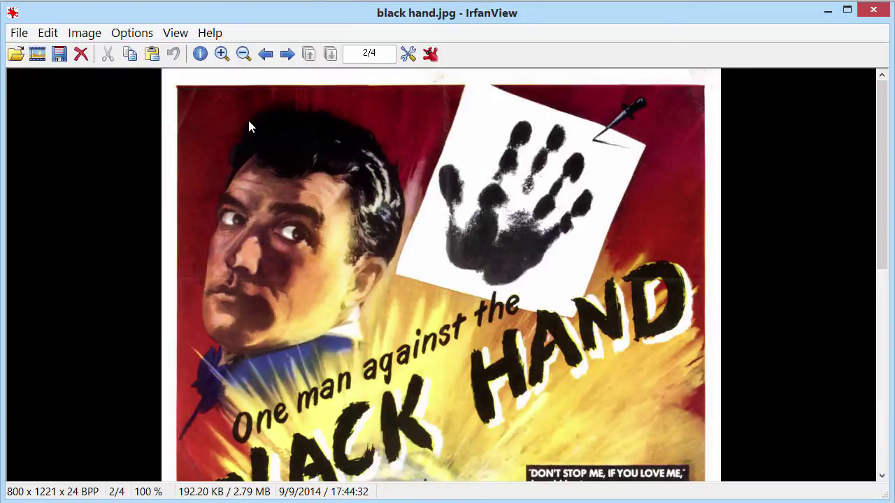